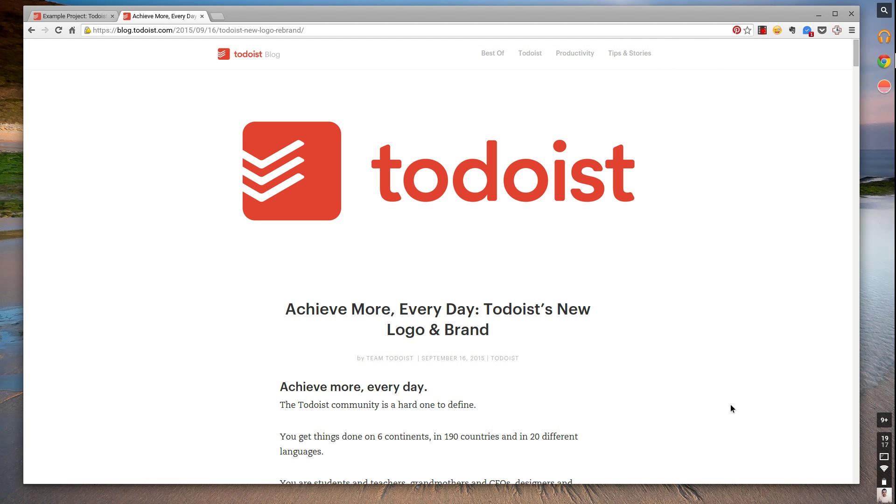
Pin and then unpin the blog article's Chrome tab, then bring the Todoist Example Project tab forward
{"action": "right_click", "coordinate": [156, 17]}
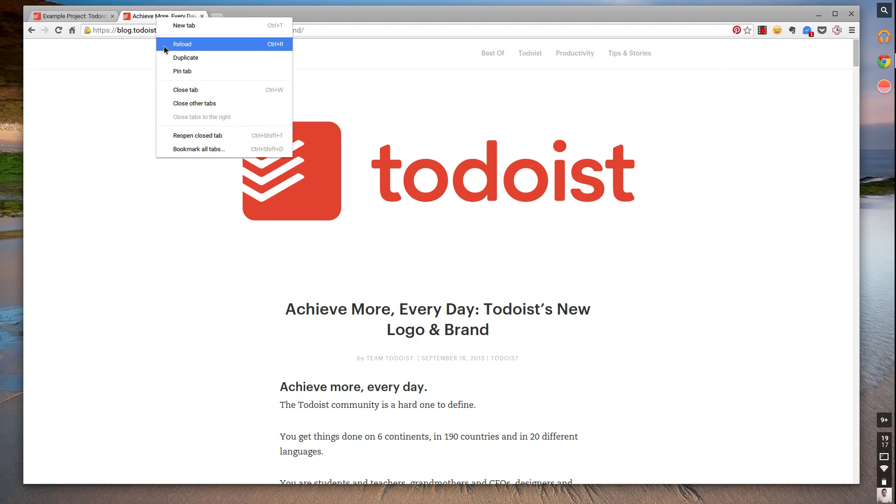
{"action": "left_click", "coordinate": [200, 73]}
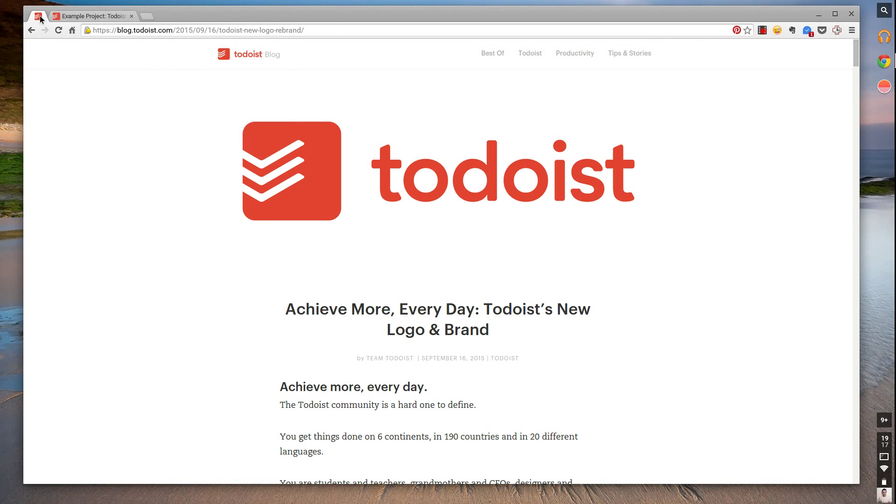
{"action": "right_click", "coordinate": [43, 18]}
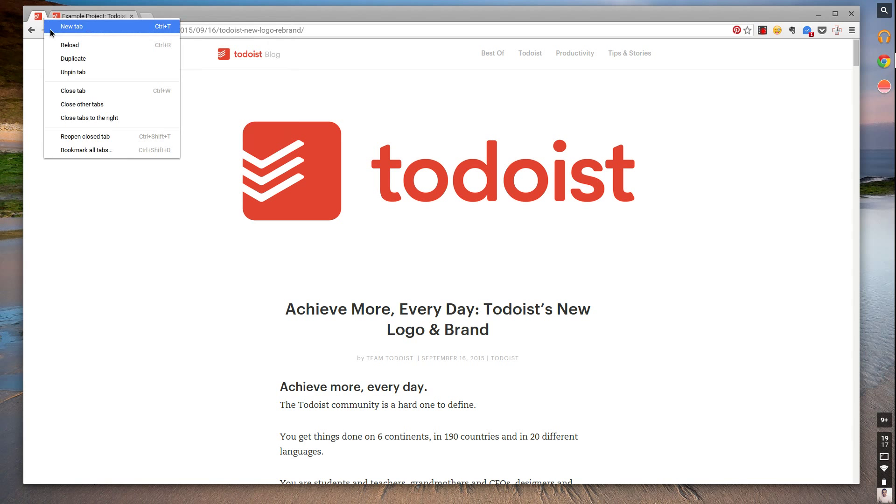
{"action": "left_click", "coordinate": [77, 72]}
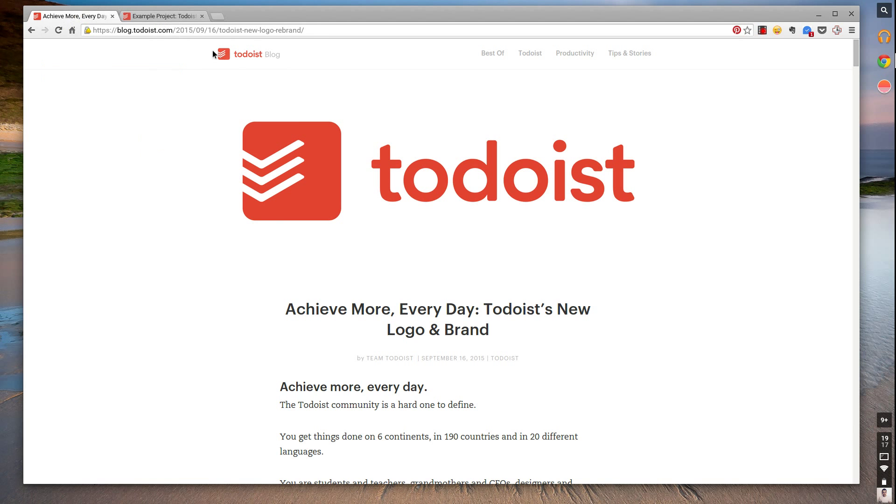
{"action": "left_click", "coordinate": [177, 20]}
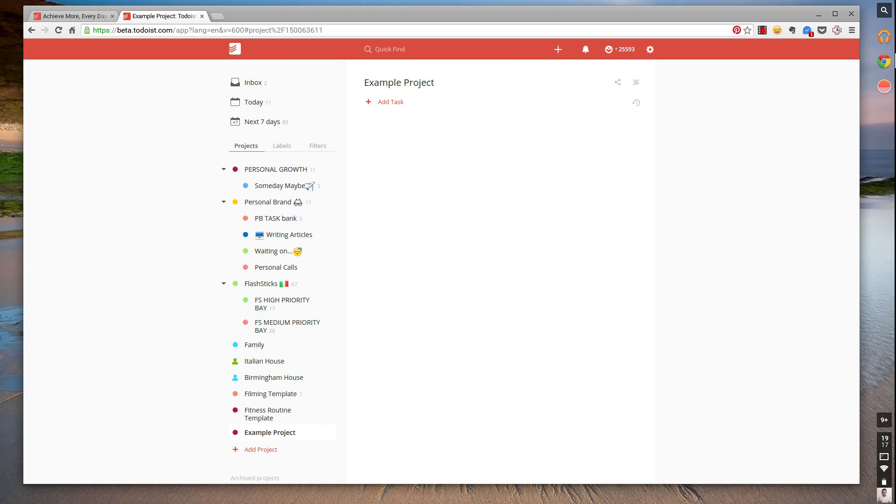
{"action": "key", "text": "slash"}
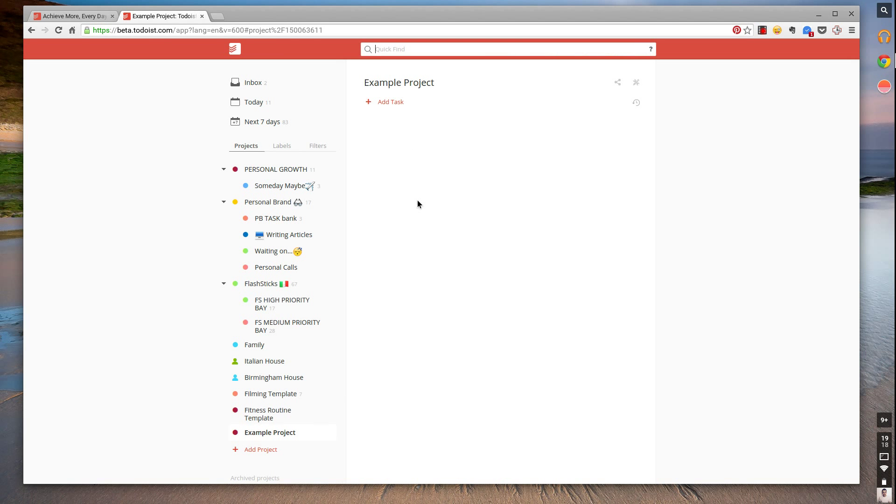
{"action": "key", "text": "Escape"}
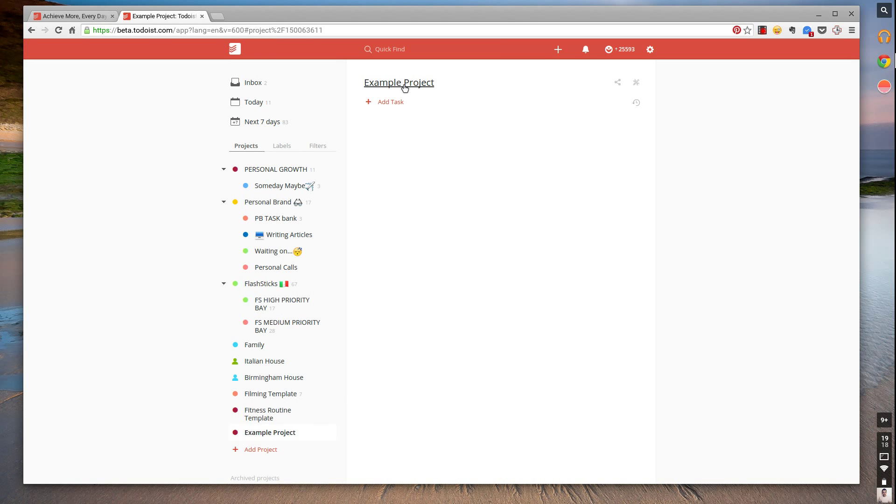
{"action": "left_click", "coordinate": [389, 49]}
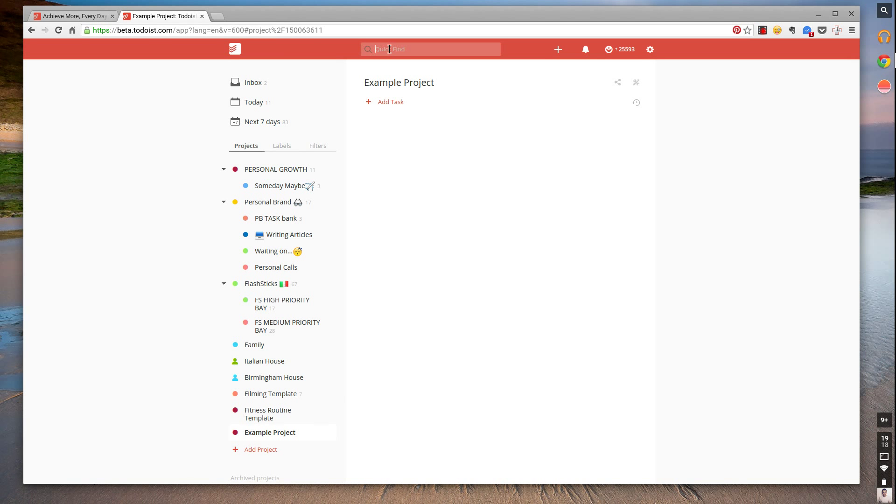
{"action": "left_click", "coordinate": [390, 49]}
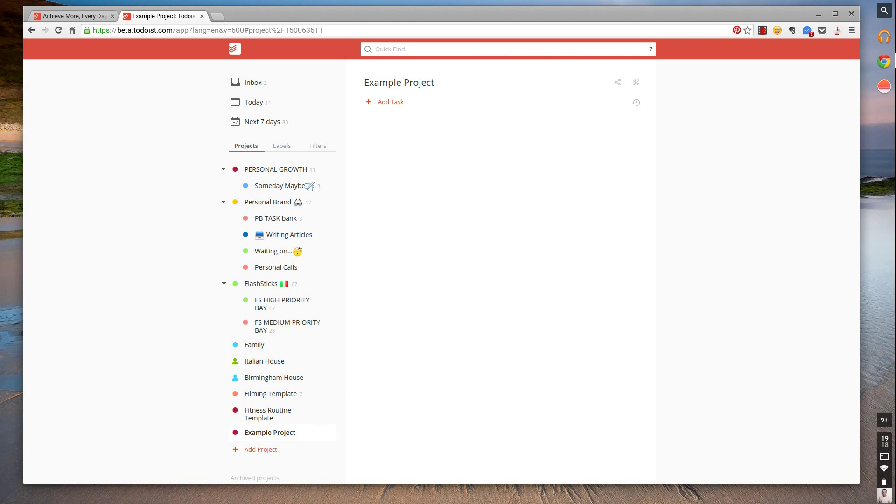
{"action": "type", "text": "per"}
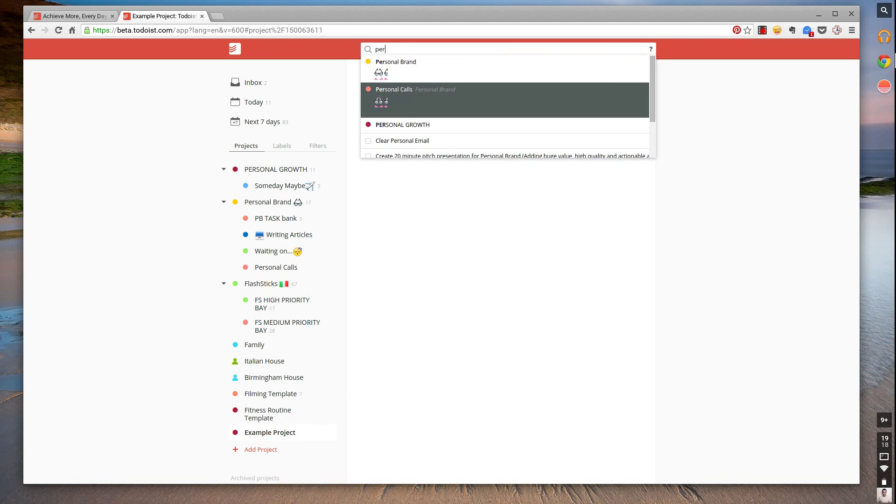
{"action": "type", "text": "sonal"}
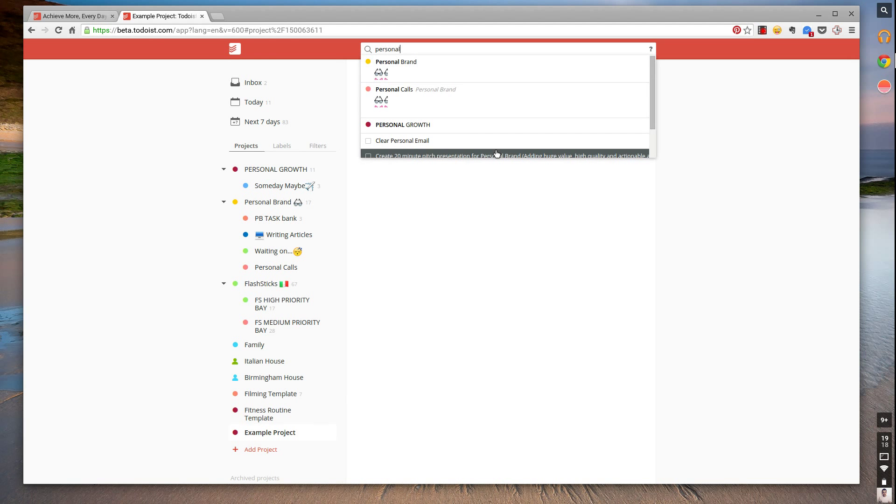
{"action": "key", "text": "Down"}
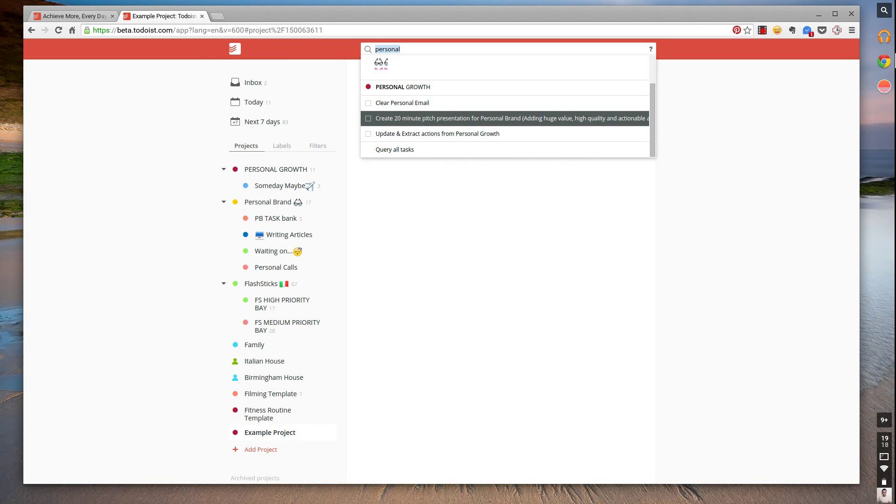
{"action": "key", "text": "BackSpace"}
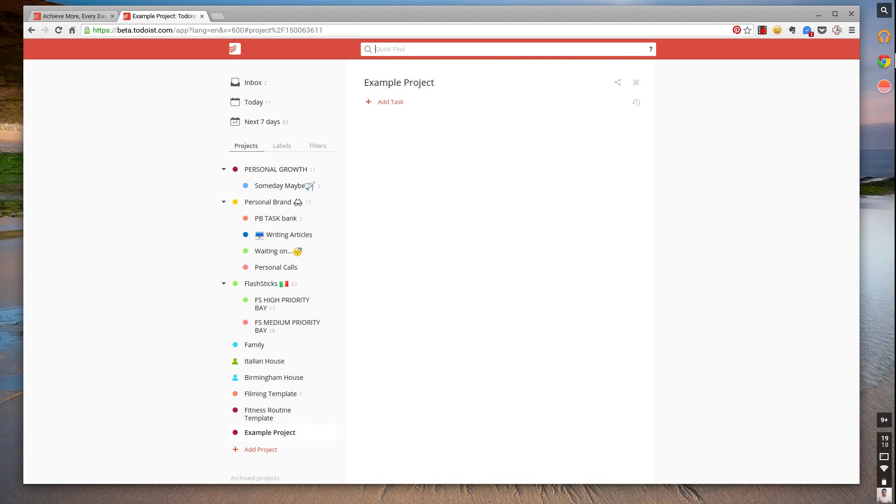
{"action": "type", "text": "Fl"}
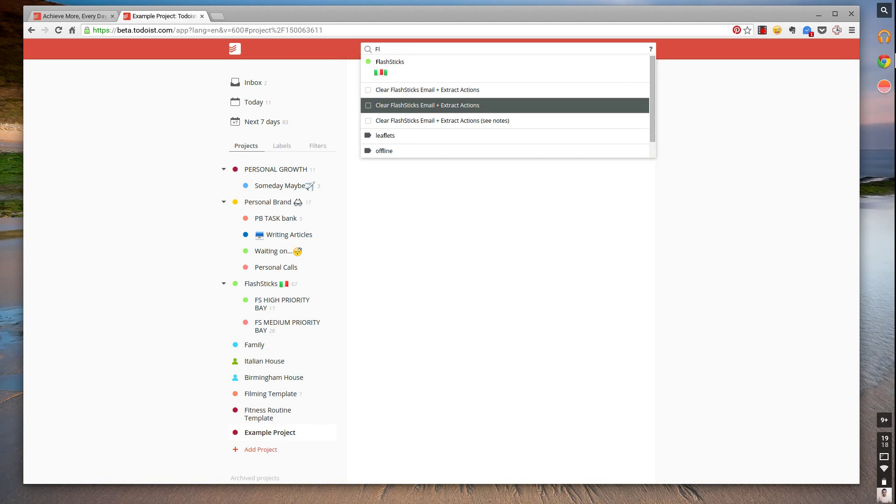
{"action": "key", "text": "Escape"}
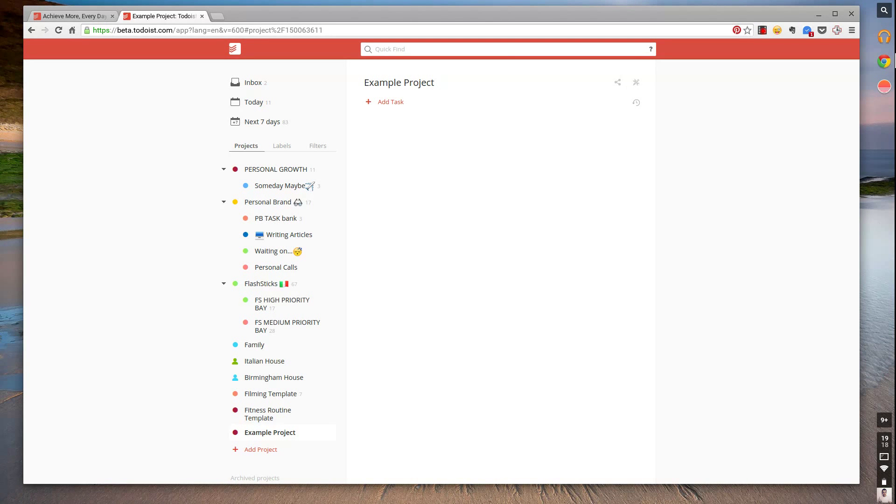
{"action": "type", "text": "t"}
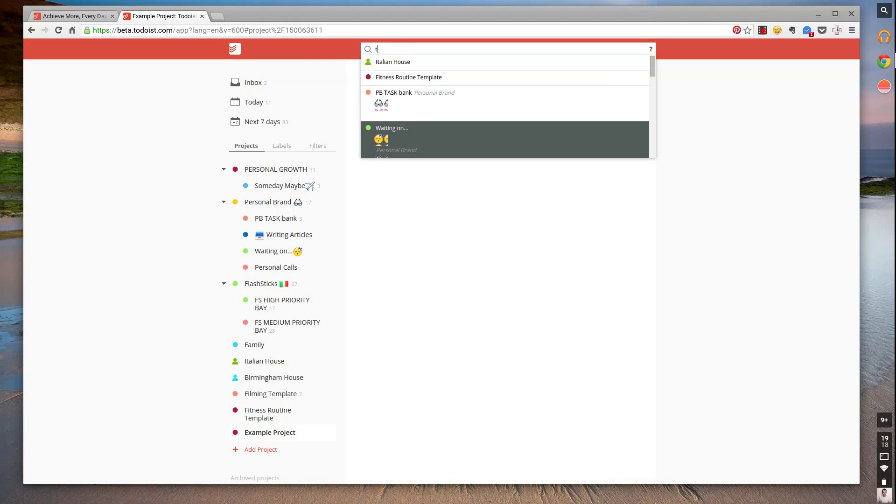
{"action": "key", "text": "Escape"}
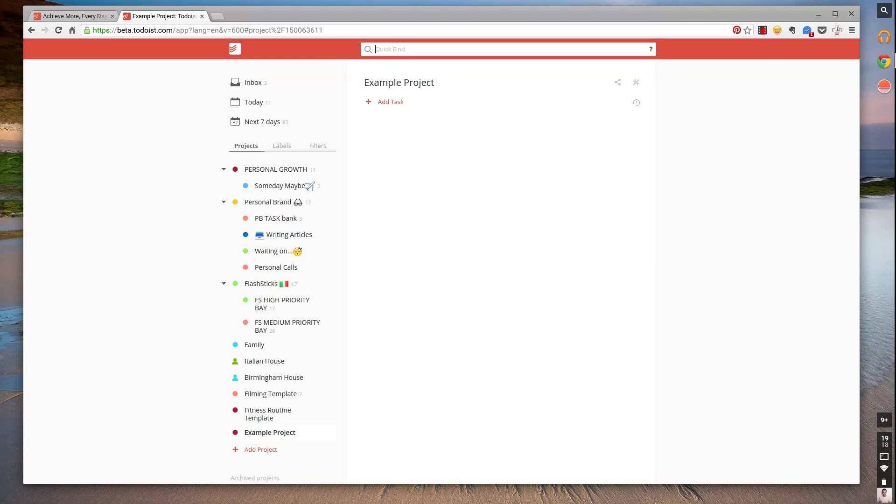
{"action": "key", "text": "Escape"}
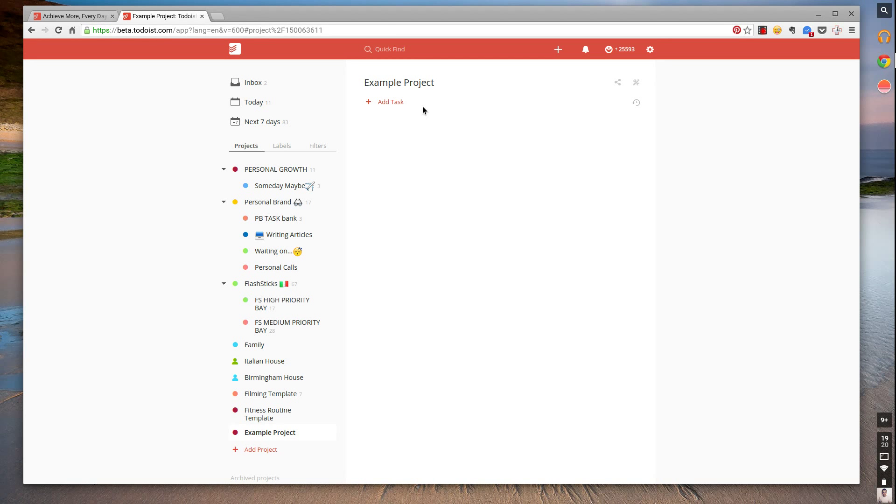
Add the task 'Create new todoist video today at 11pm' to Example Project and mark it complete
{"action": "left_click", "coordinate": [391, 102]}
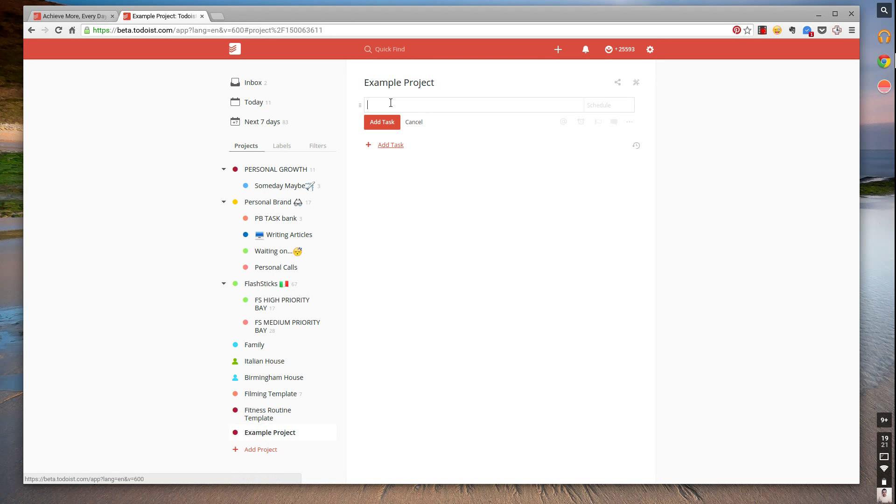
{"action": "type", "text": "Cr"}
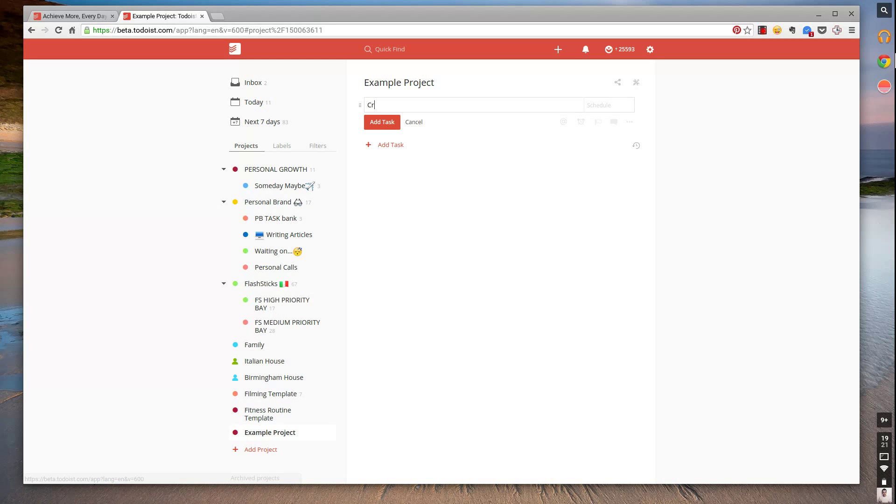
{"action": "type", "text": "eate new todoist video today at 11pm"}
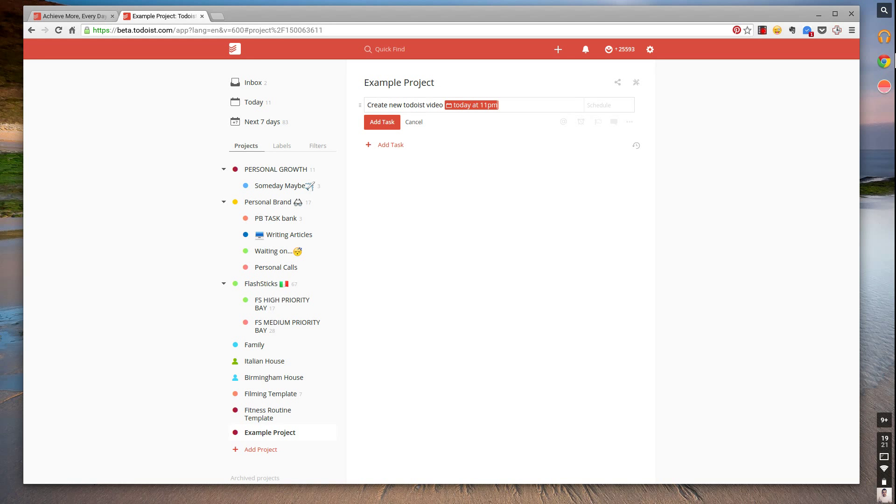
{"action": "key", "text": "Return"}
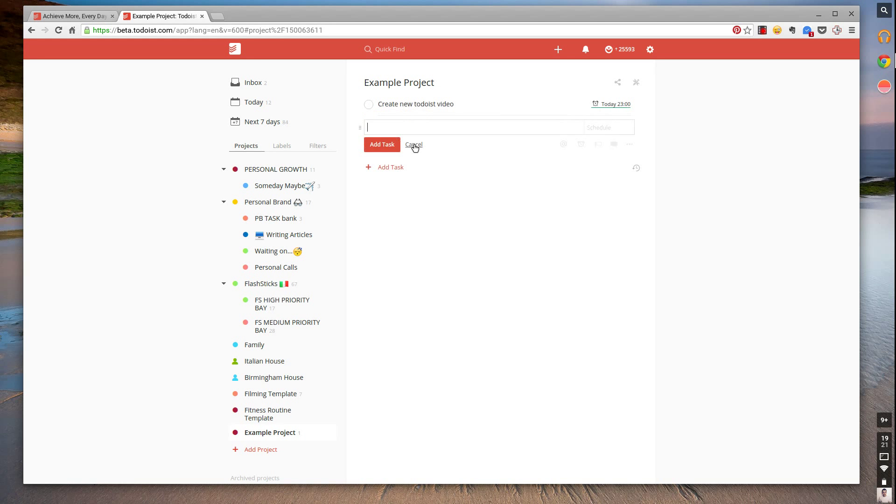
{"action": "left_click", "coordinate": [369, 104]}
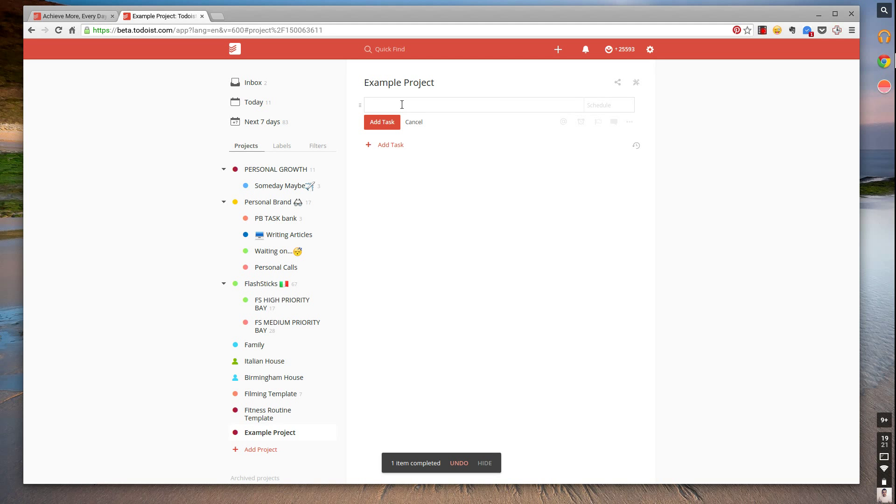
Add the task 'Pick up the Dog from the vets next', then bring up Quick Add with Q
{"action": "type", "text": "P"}
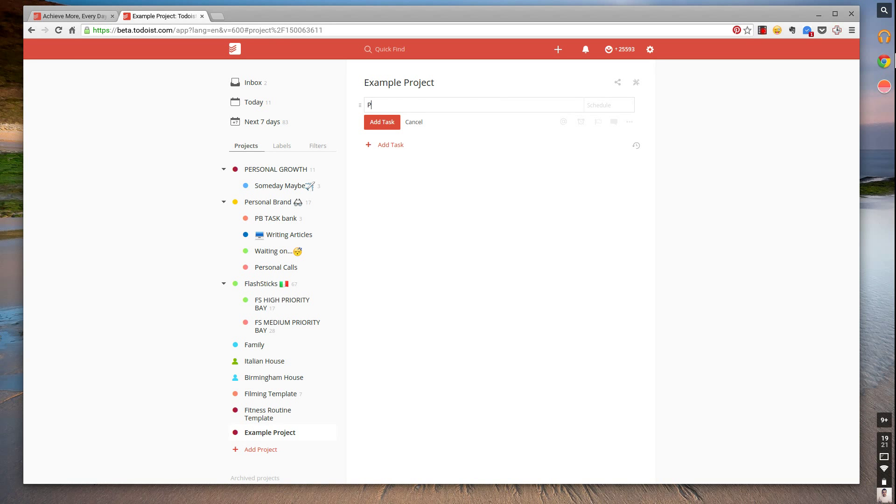
{"action": "type", "text": "ick up the Dog from the vets next"}
{"action": "left_click", "coordinate": [383, 122]}
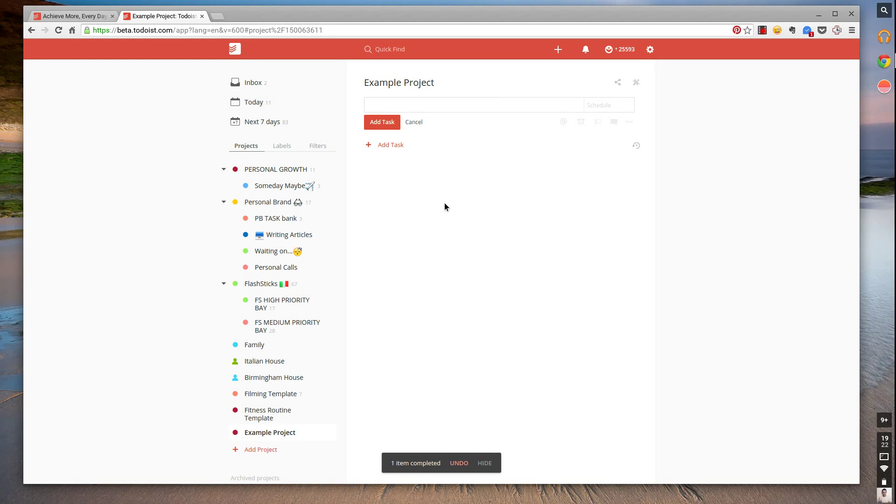
{"action": "key", "text": "q"}
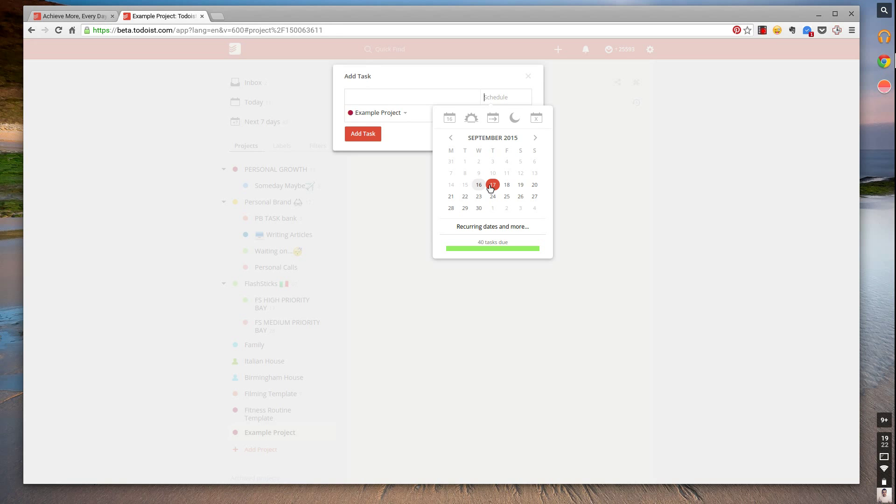
Dismiss the Quick Add task window without adding anything
{"action": "left_click", "coordinate": [606, 103]}
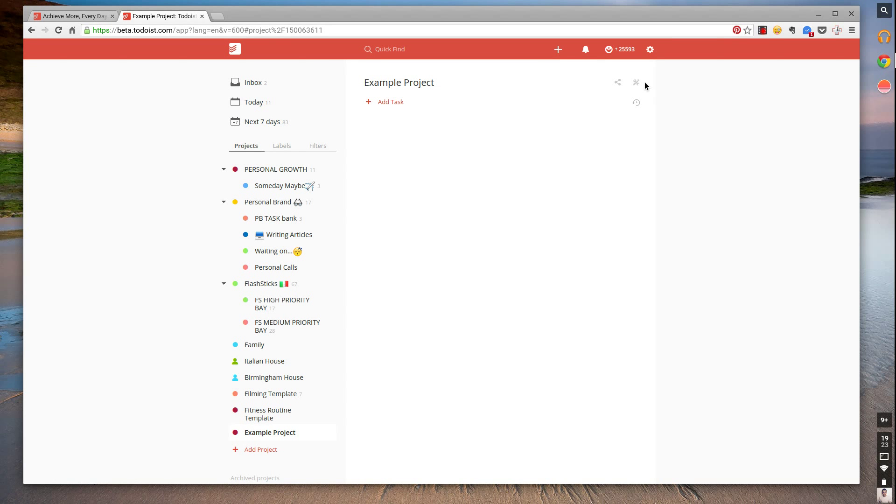
In Todoist Settings, try the Neutral theme, then switch to the green Clover theme
{"action": "left_click", "coordinate": [650, 49]}
{"action": "left_click", "coordinate": [657, 86]}
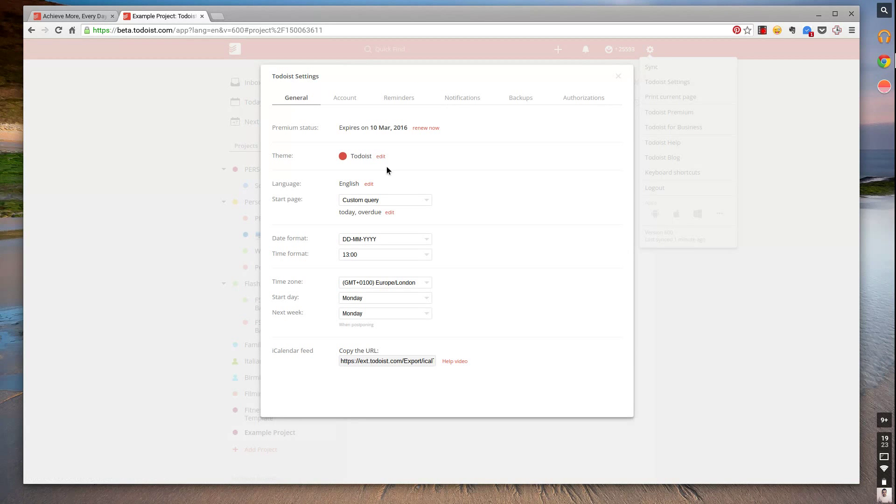
{"action": "left_click", "coordinate": [382, 156]}
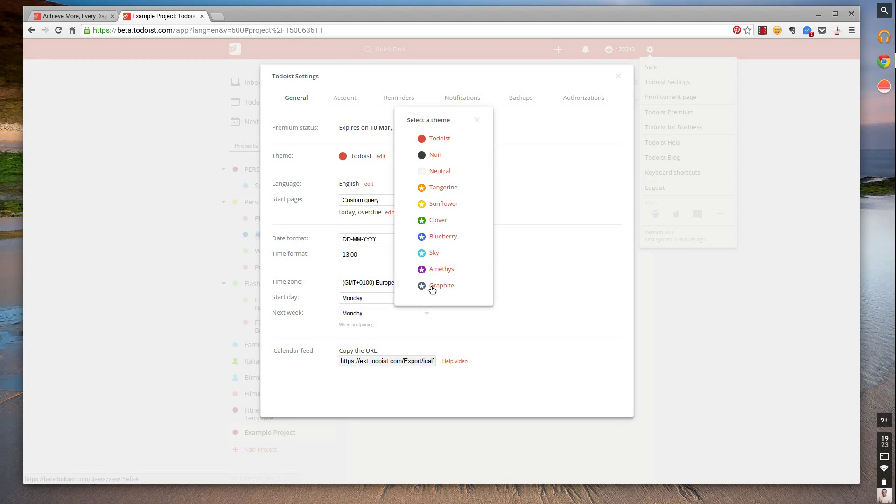
{"action": "left_click", "coordinate": [436, 171]}
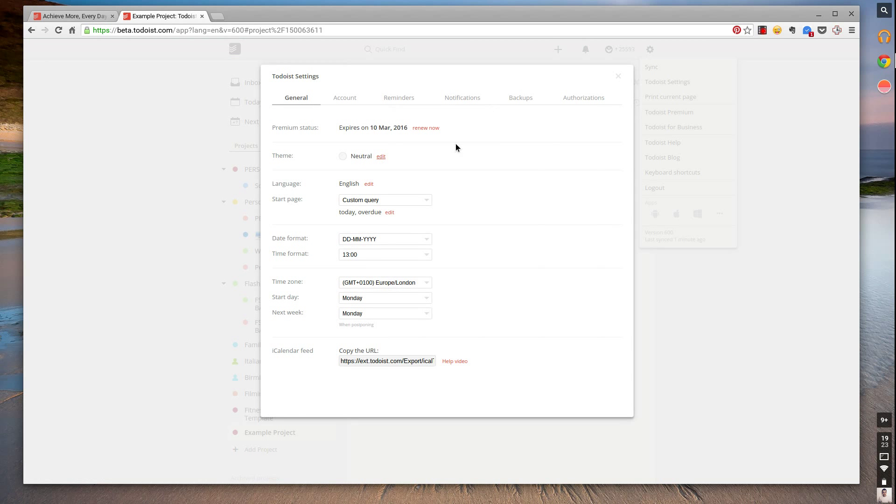
{"action": "left_click", "coordinate": [381, 155]}
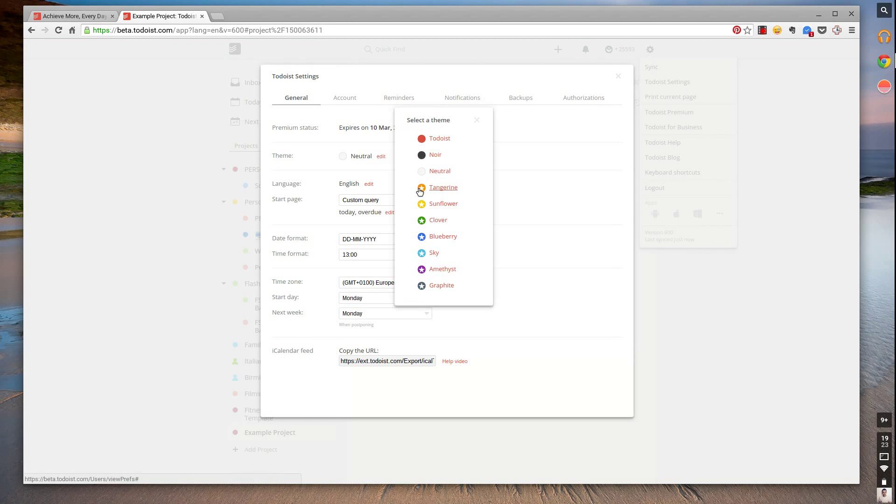
{"action": "left_click", "coordinate": [430, 219]}
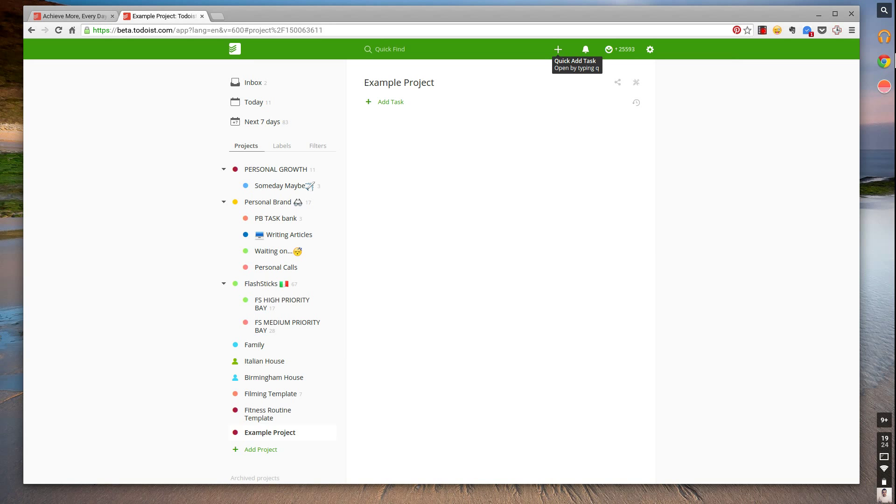
Quick-add the task 'Testing' with the comment 'Hey', then view and close its comments
{"action": "left_click", "coordinate": [558, 49]}
{"action": "type", "text": "Testing"}
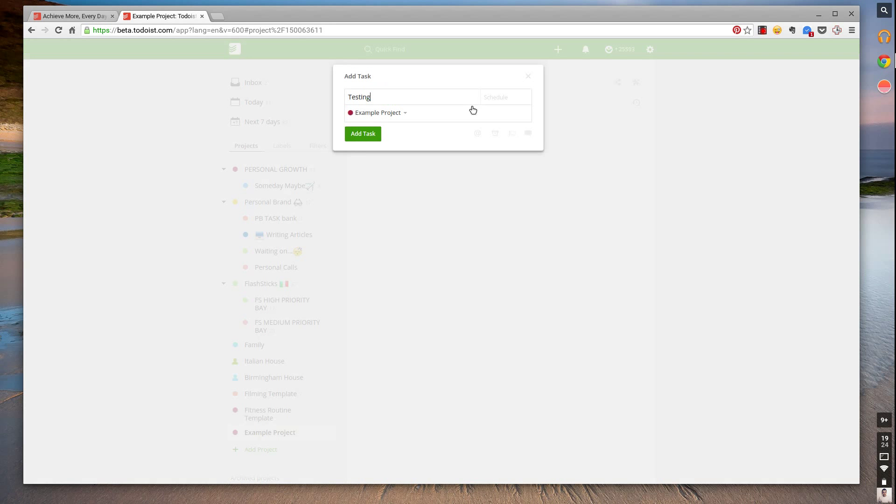
{"action": "left_click", "coordinate": [527, 134]}
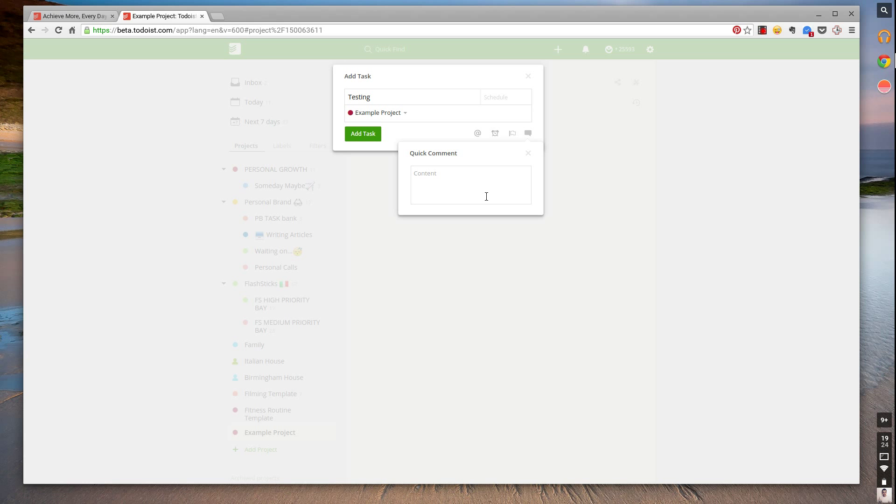
{"action": "type", "text": "Hey"}
{"action": "key", "text": "Return"}
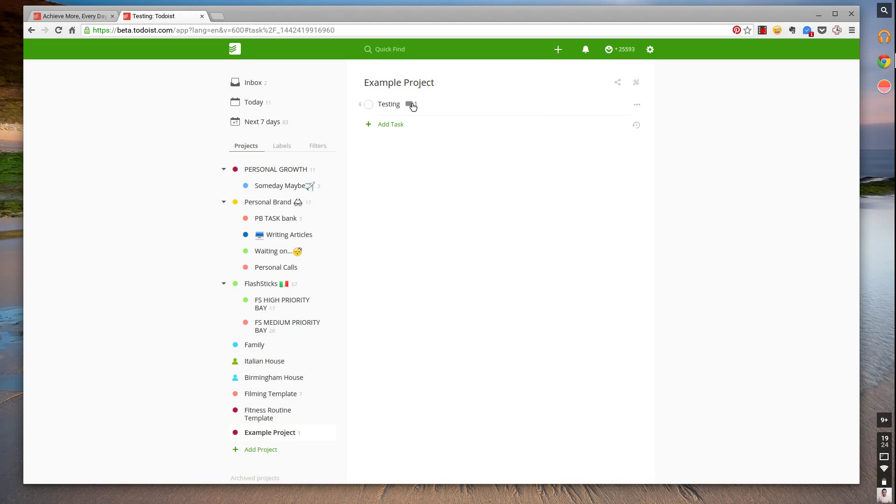
{"action": "left_click", "coordinate": [409, 104]}
{"action": "key", "text": "Escape"}
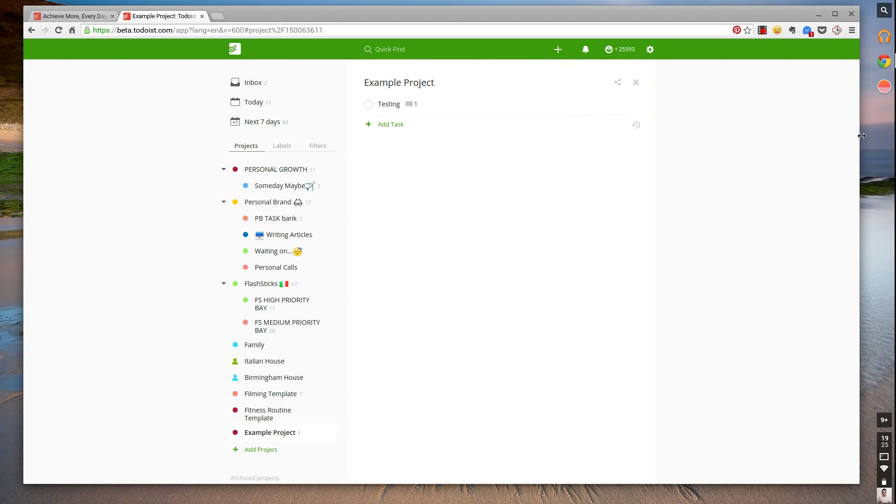
Resize the browser window and tick off the Testing task as done
{"action": "left_click_drag", "start_coordinate": [862, 135], "coordinate": [871, 54]}
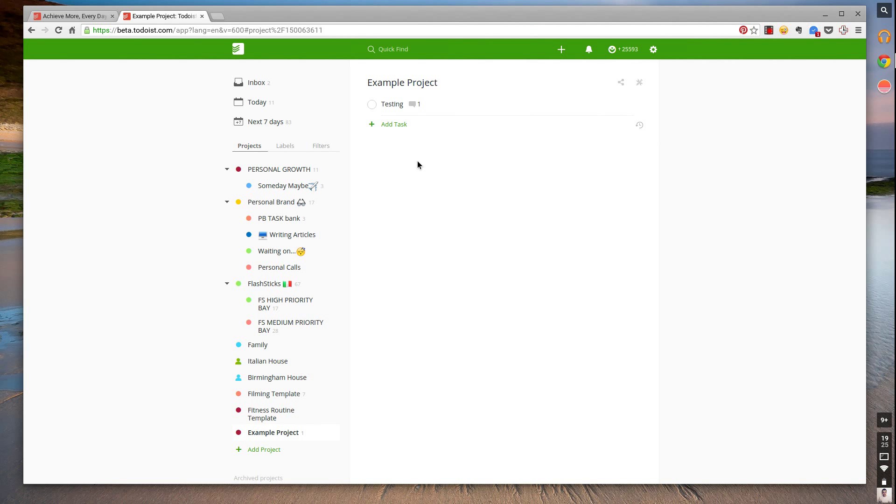
{"action": "left_click", "coordinate": [372, 104]}
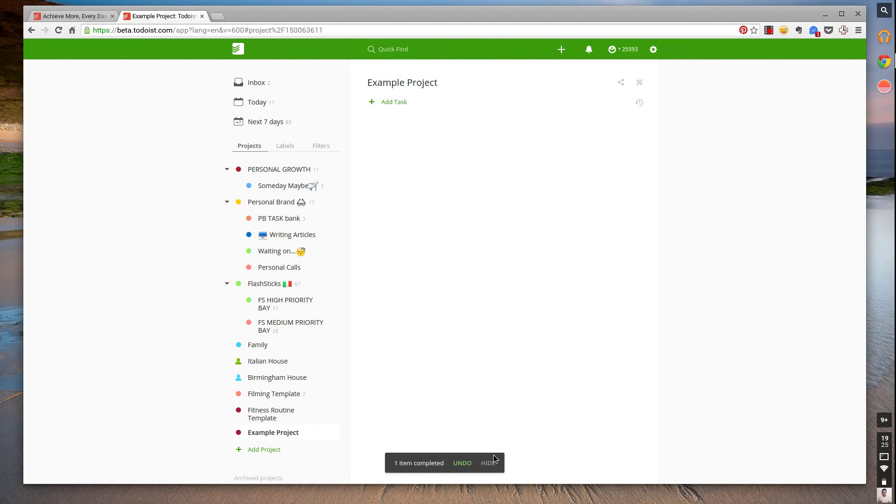
{"action": "left_click", "coordinate": [626, 50]}
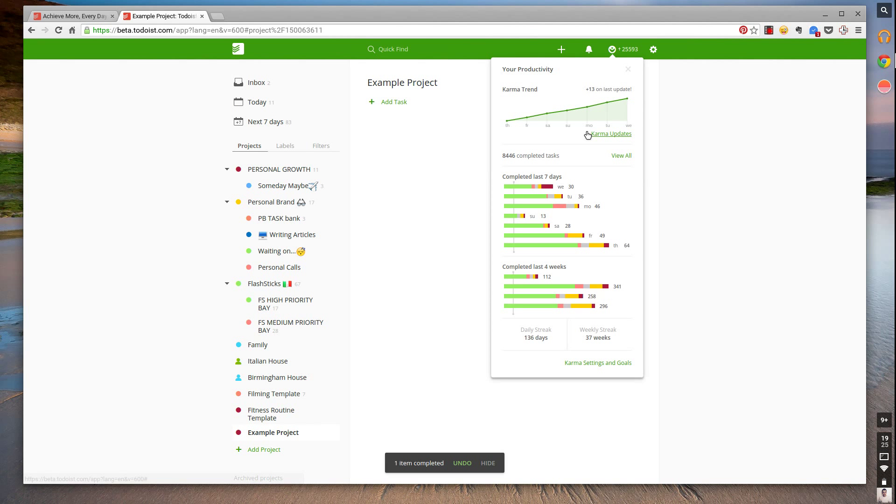
{"action": "left_click", "coordinate": [466, 171]}
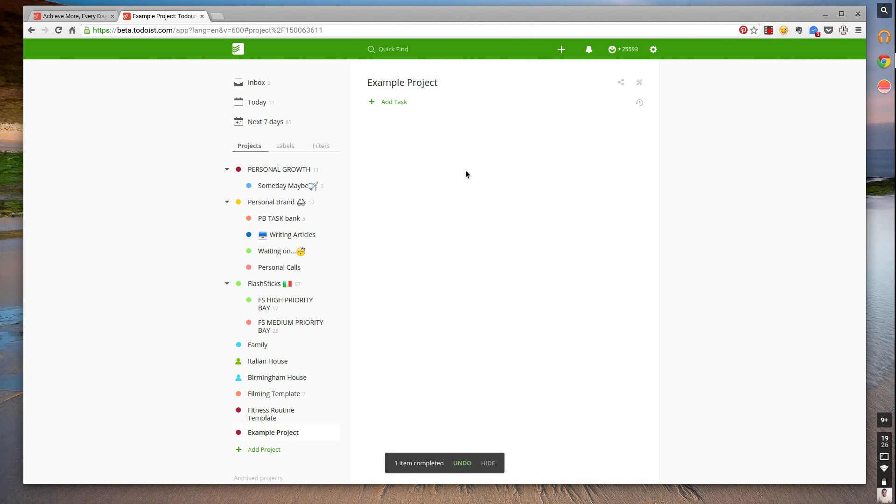
Add a task 'HEllo' to Example Project and flag it priority 2
{"action": "left_click", "coordinate": [394, 102]}
{"action": "type", "text": "HEl"}
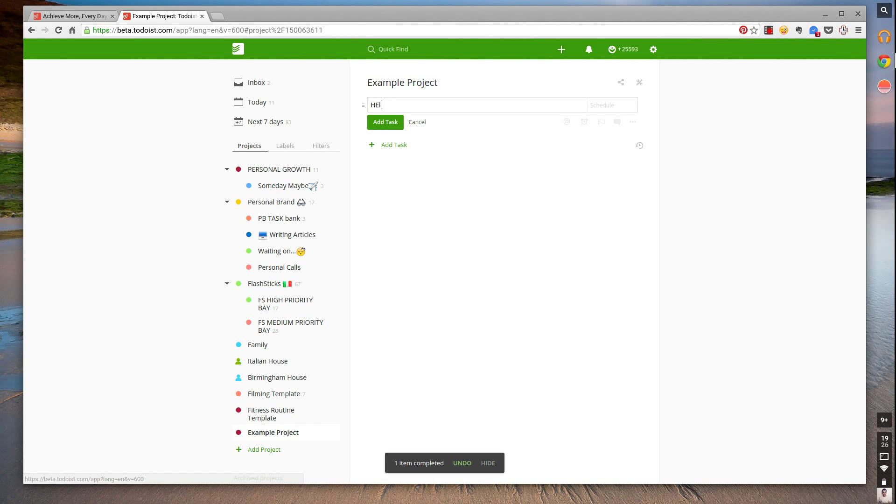
{"action": "type", "text": "lo"}
{"action": "key", "text": "Return"}
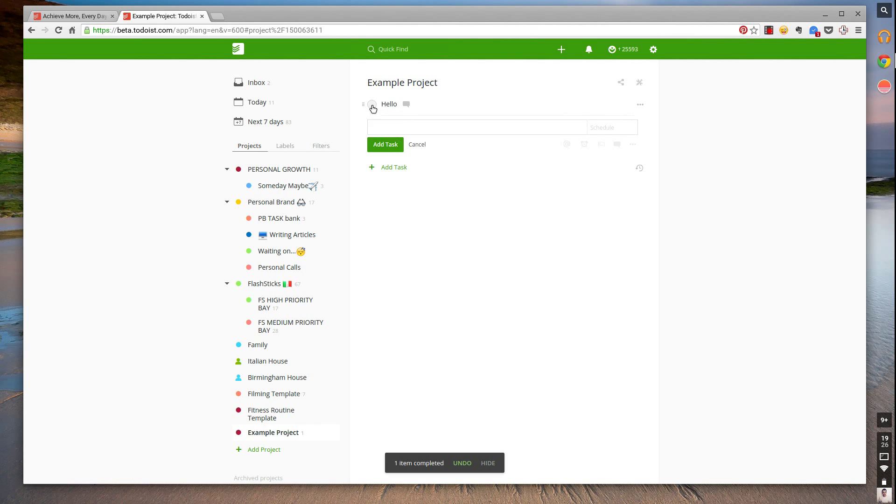
{"action": "left_click", "coordinate": [640, 105]}
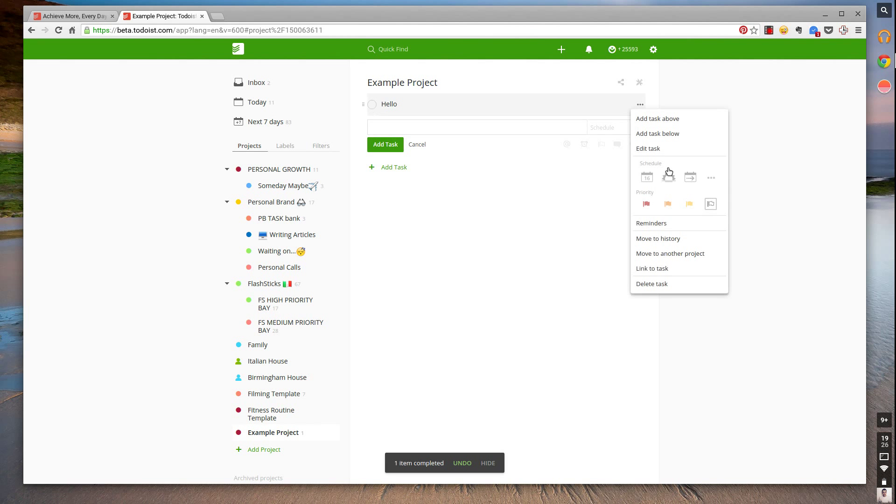
{"action": "left_click", "coordinate": [670, 203]}
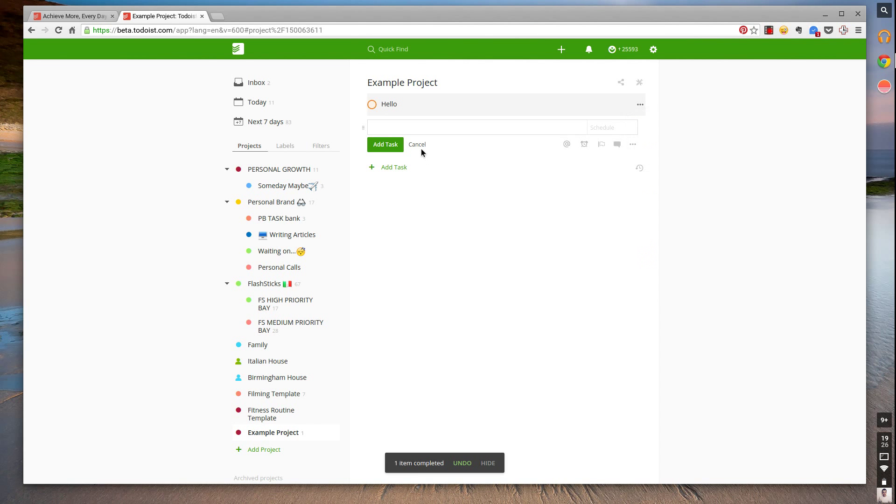
{"action": "left_click", "coordinate": [421, 149]}
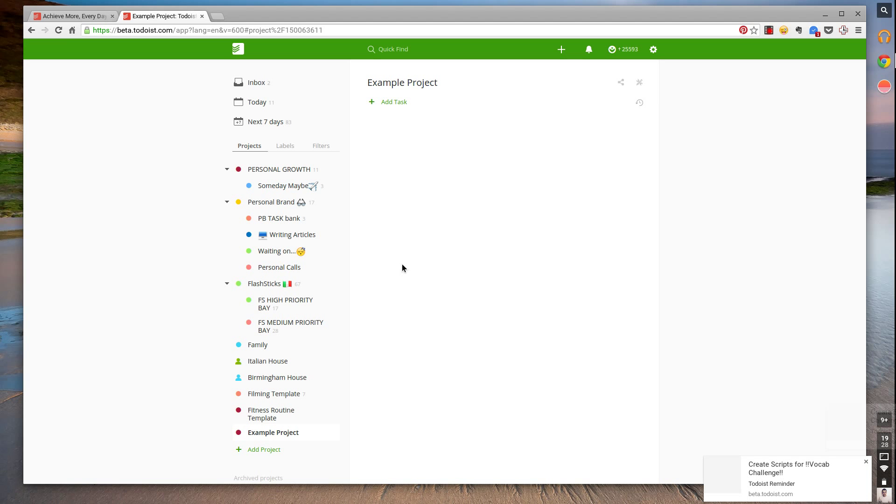
Dismiss the Todoist Reminder notifications at the bottom right
{"action": "left_click", "coordinate": [866, 463]}
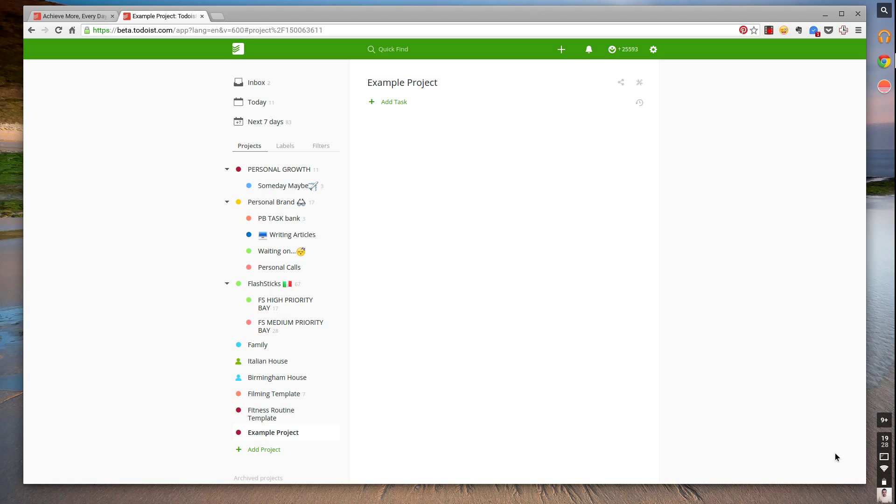